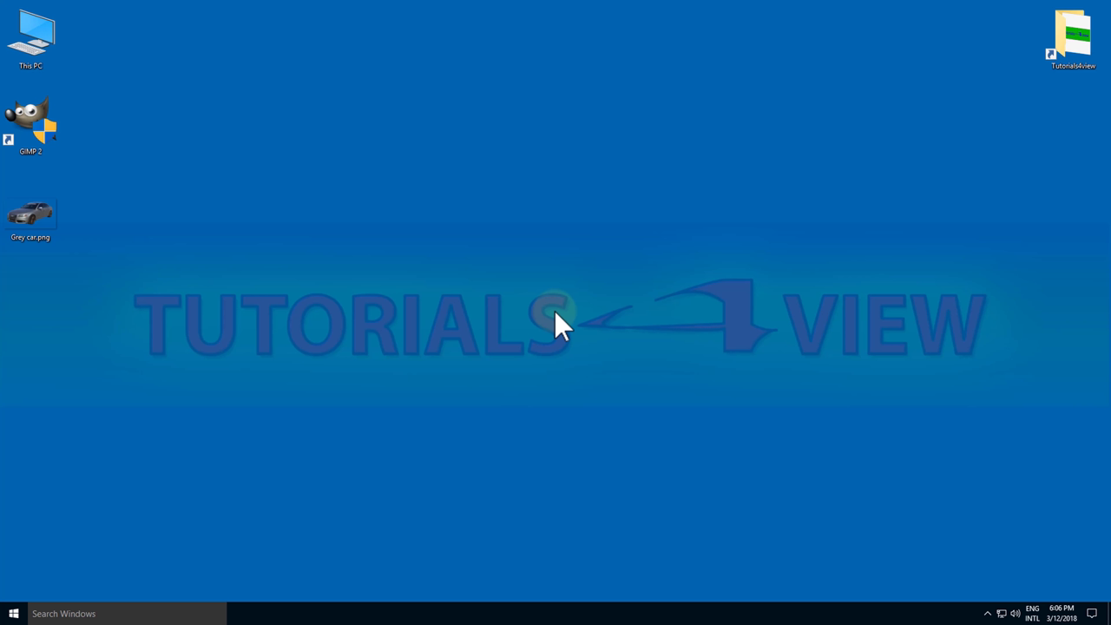
- Launch GIMP 2 from its Windows desktop icon
double_click(46, 141)
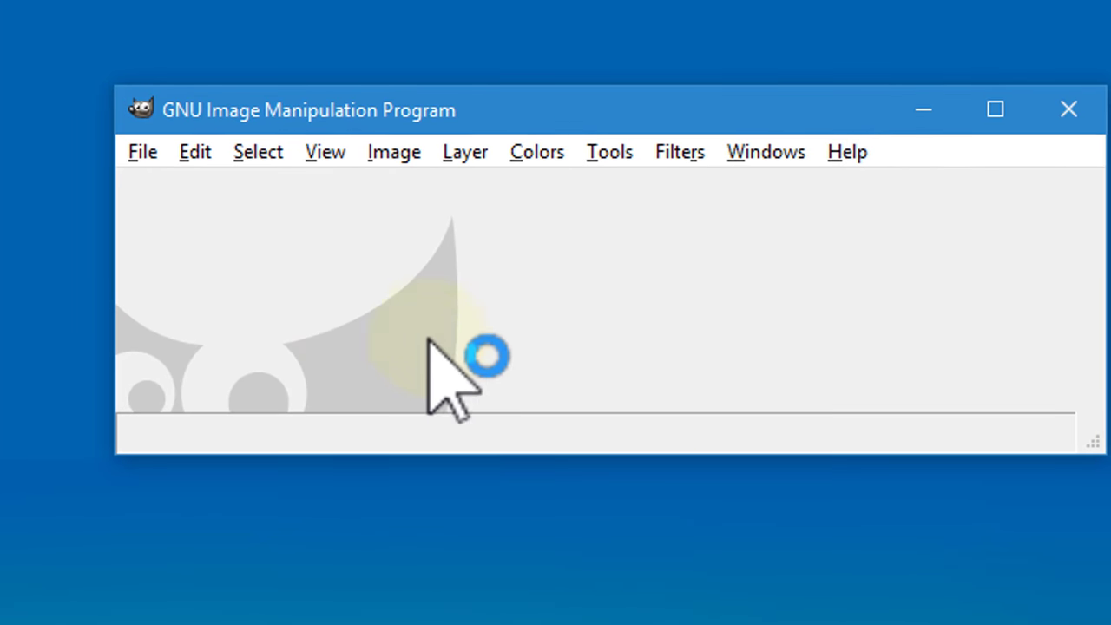
- Open the image file Grey car.png
click(143, 154)
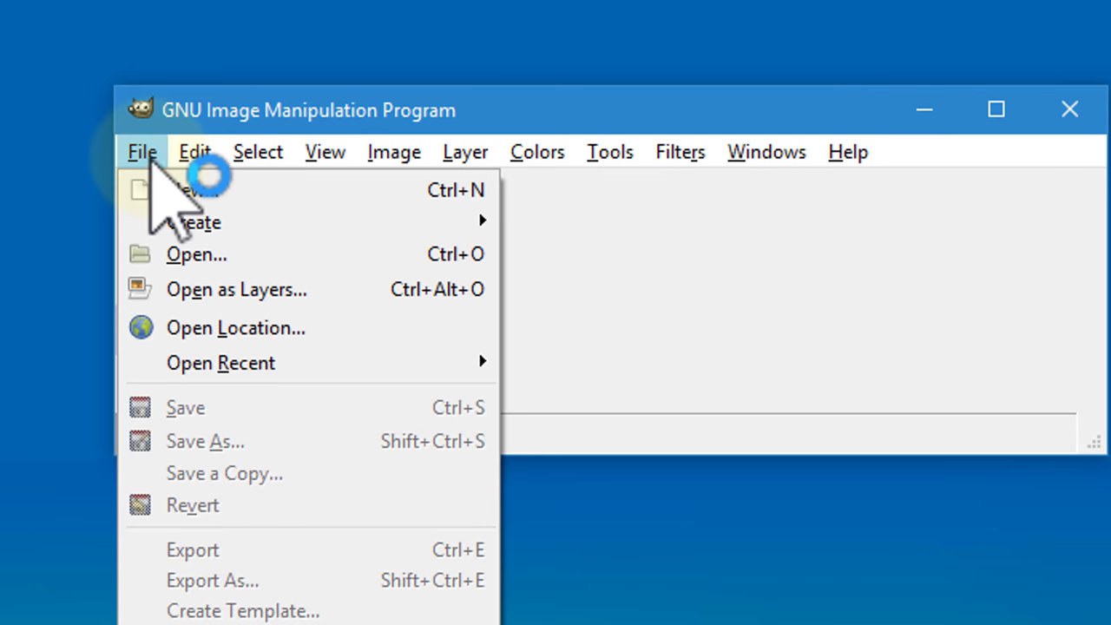
click(248, 250)
click(265, 116)
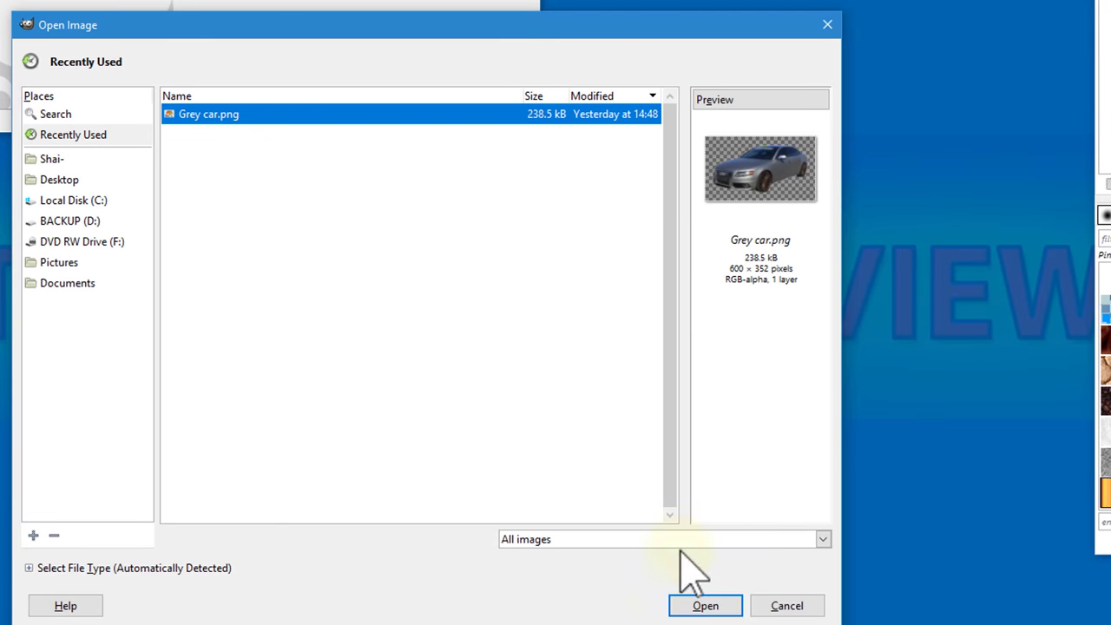
click(704, 604)
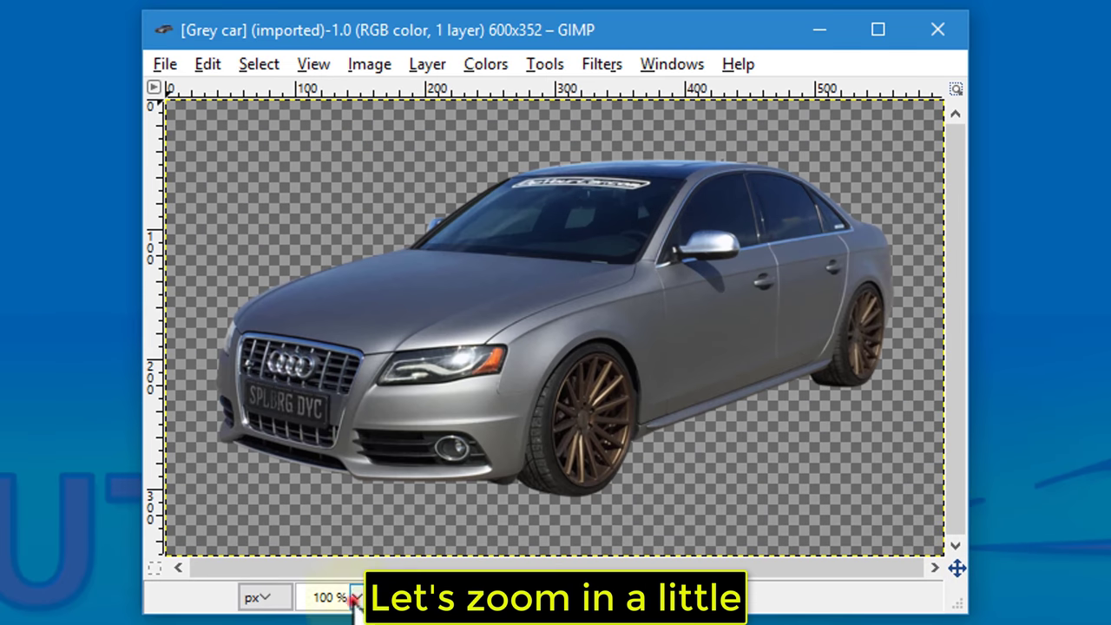
- Enlarge the image window and set the view zoom to 150%
drag(963, 612, 995, 620)
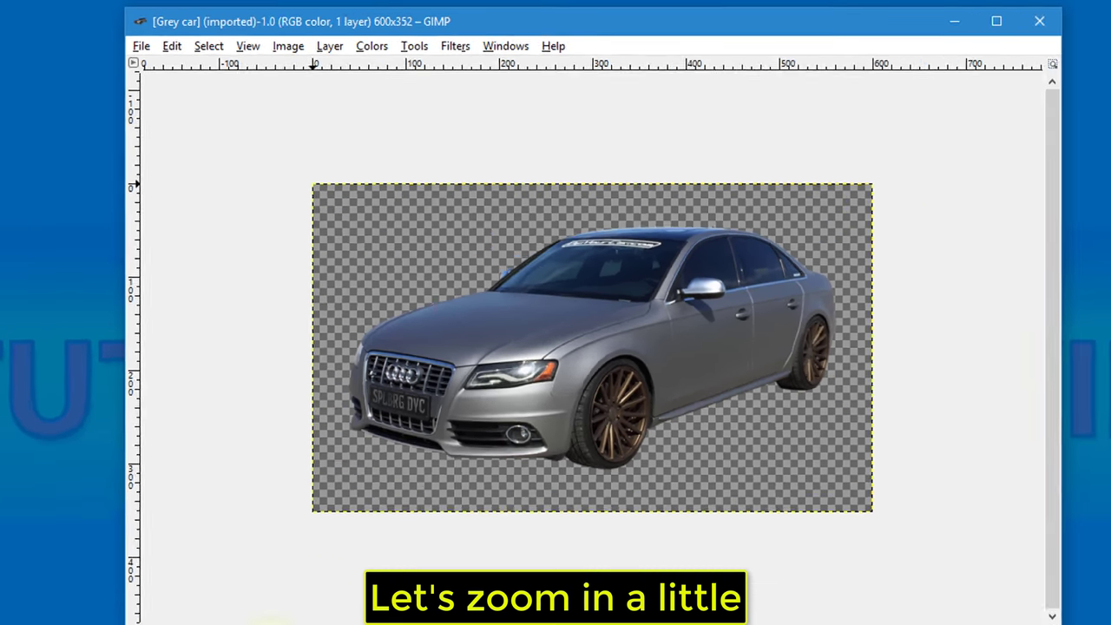
click(237, 610)
key(Return)
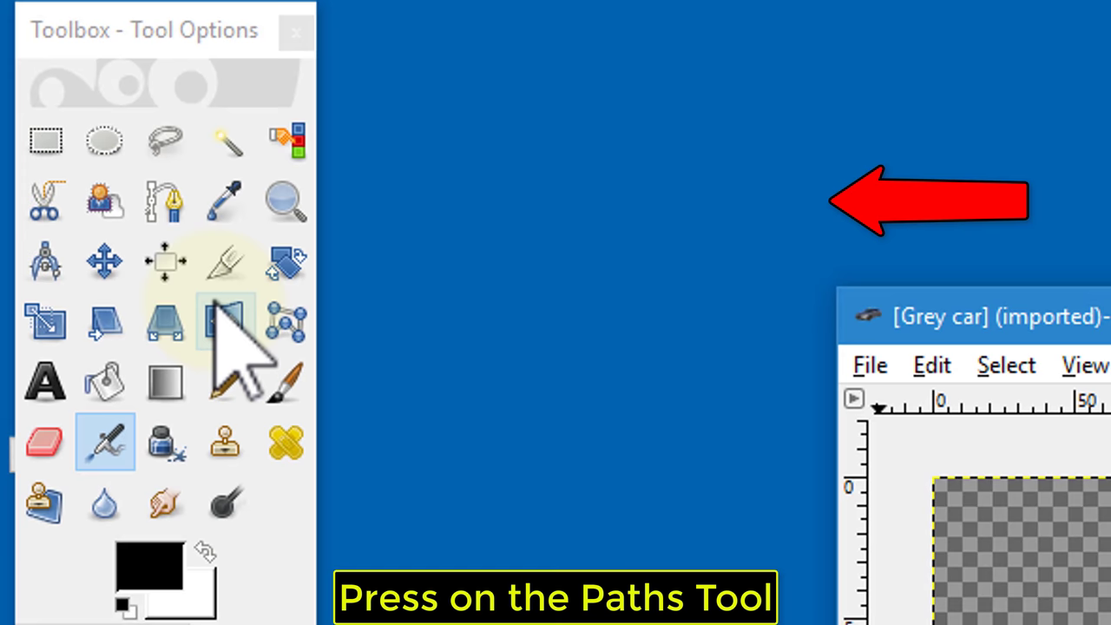
- With the Paths tool, trace points from the roof down the windshield, hood, front and bumper
click(189, 222)
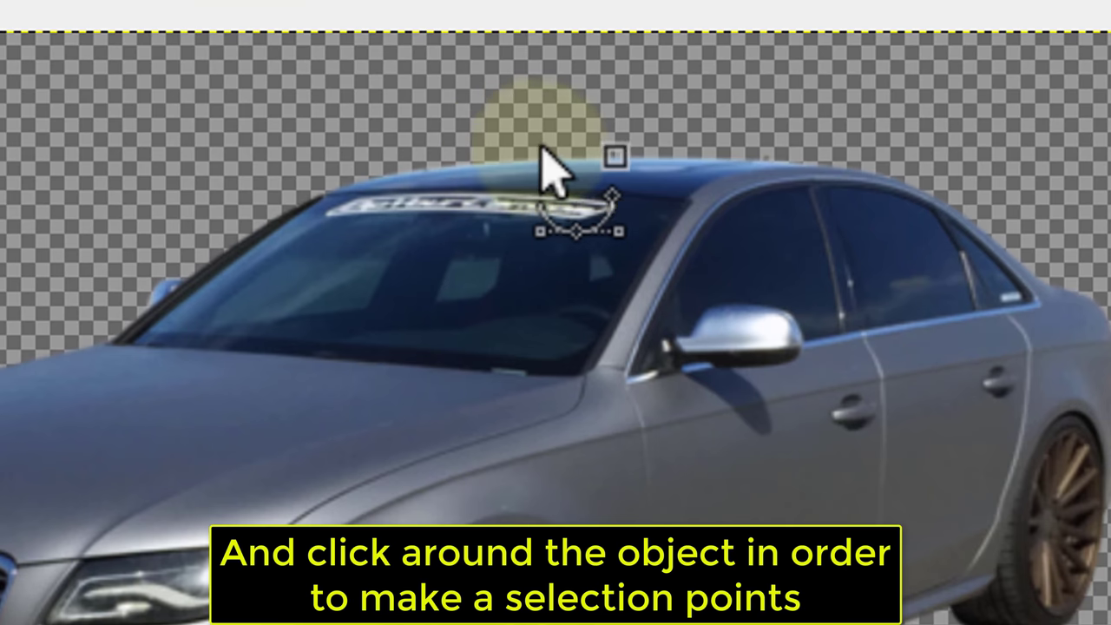
drag(541, 150, 544, 162)
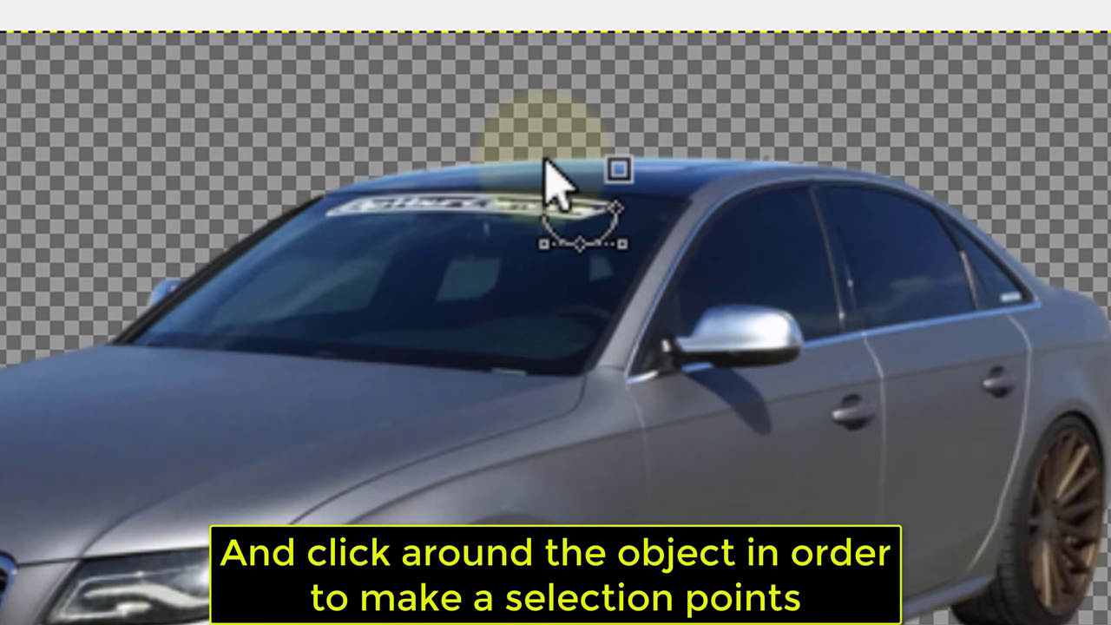
click(403, 170)
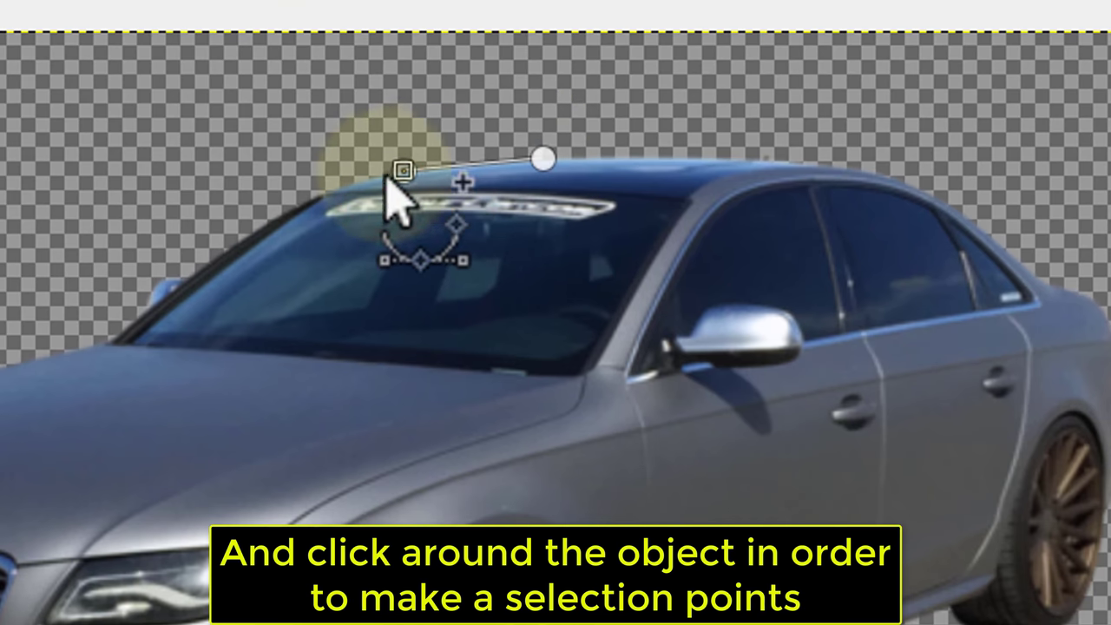
click(236, 240)
click(183, 280)
click(154, 290)
click(459, 290)
click(390, 317)
click(285, 343)
click(139, 367)
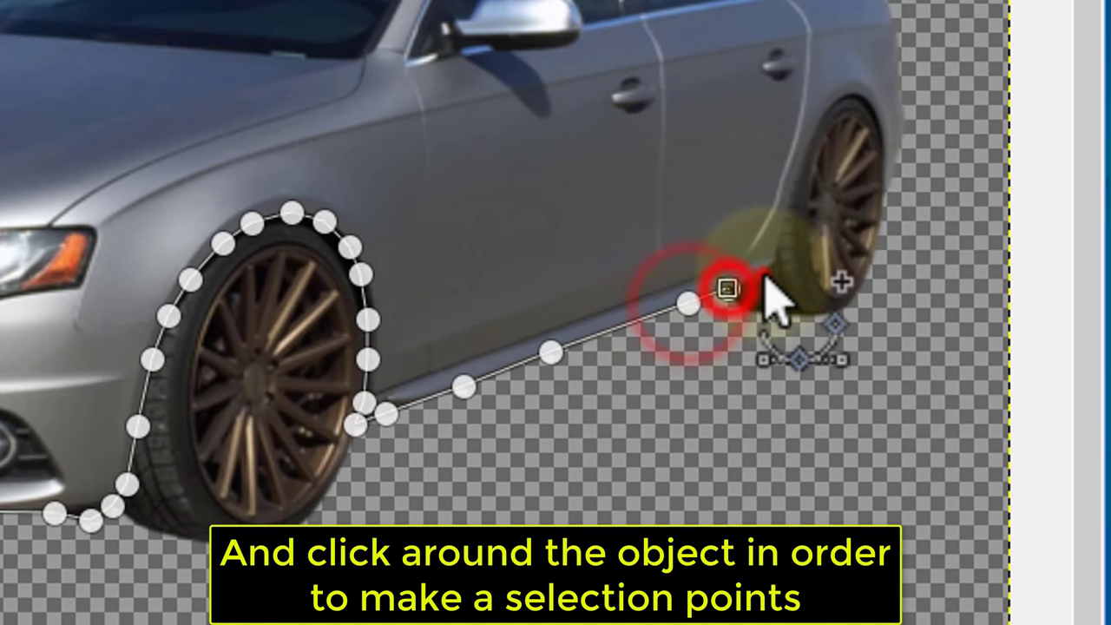
- Continue the path along the rocker panel, rear wheel arch and rear, closing it at the roof
click(772, 191)
click(744, 248)
click(759, 328)
click(772, 242)
click(760, 337)
click(719, 308)
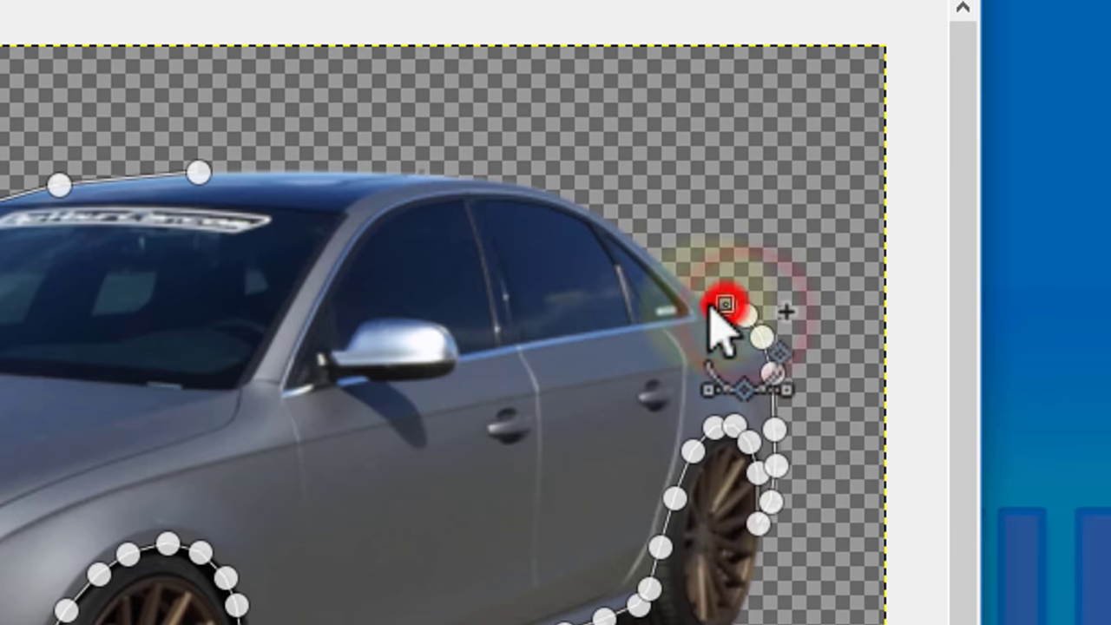
click(619, 231)
click(522, 186)
click(459, 178)
click(371, 174)
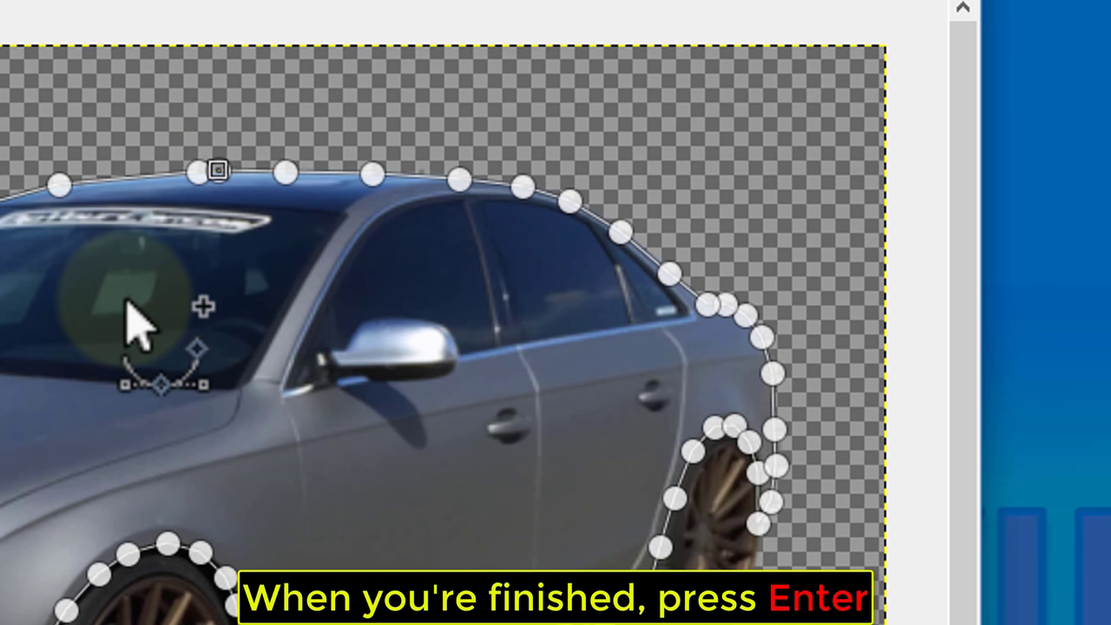
- Finish the car path and convert it to a selection with Select > From Path
key(Return)
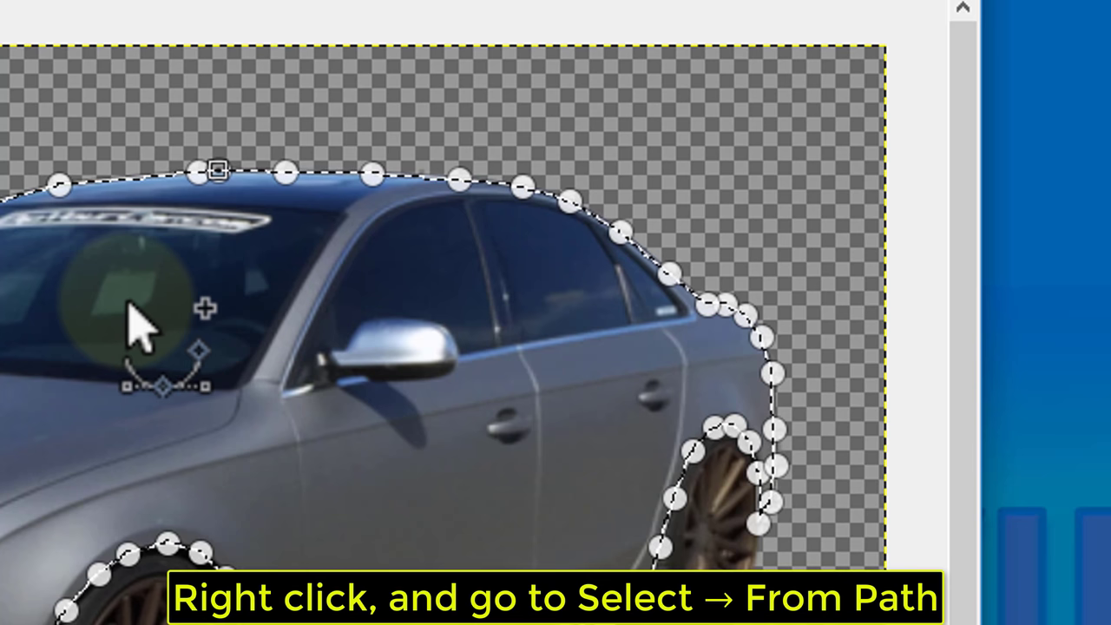
right_click(127, 303)
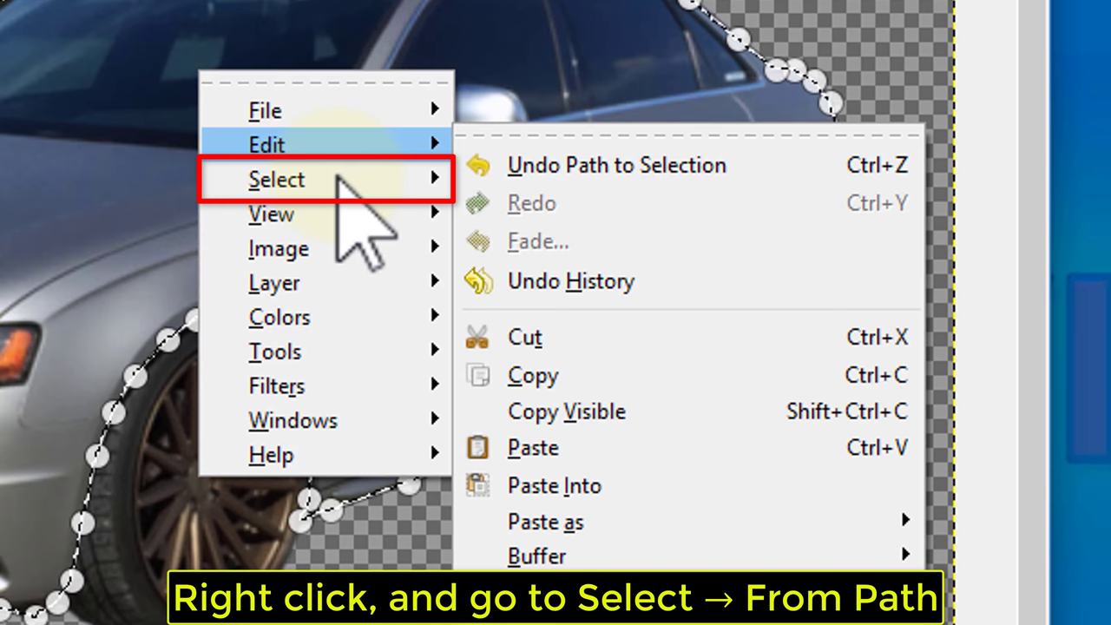
mouse_move(276, 179)
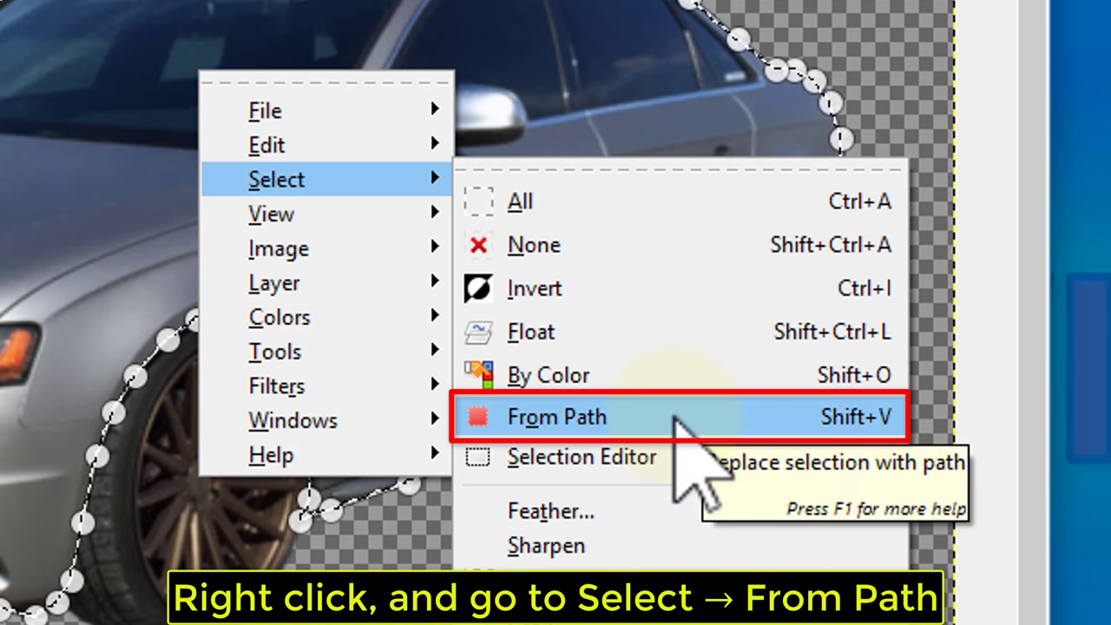
click(674, 417)
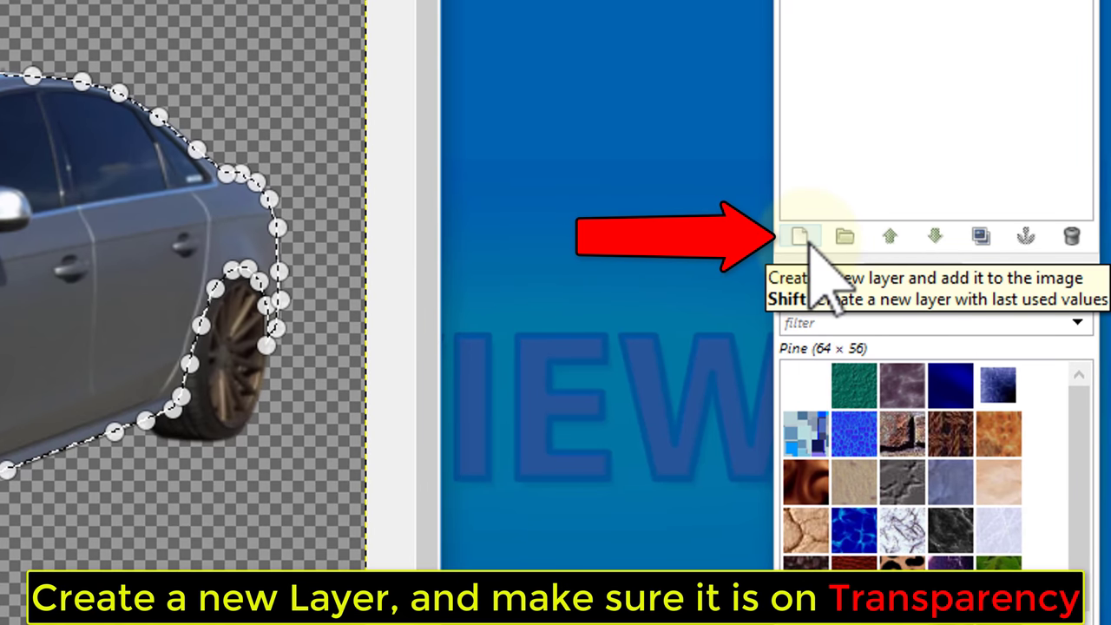
- Add a new transparent layer named Layer above Grey car.png
click(800, 237)
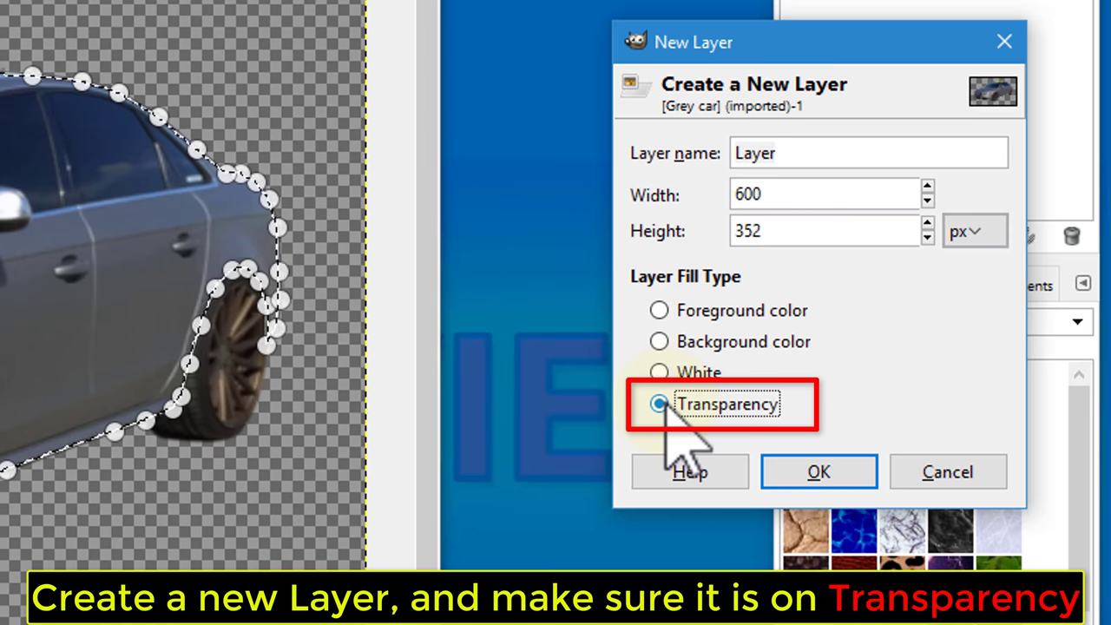
click(853, 470)
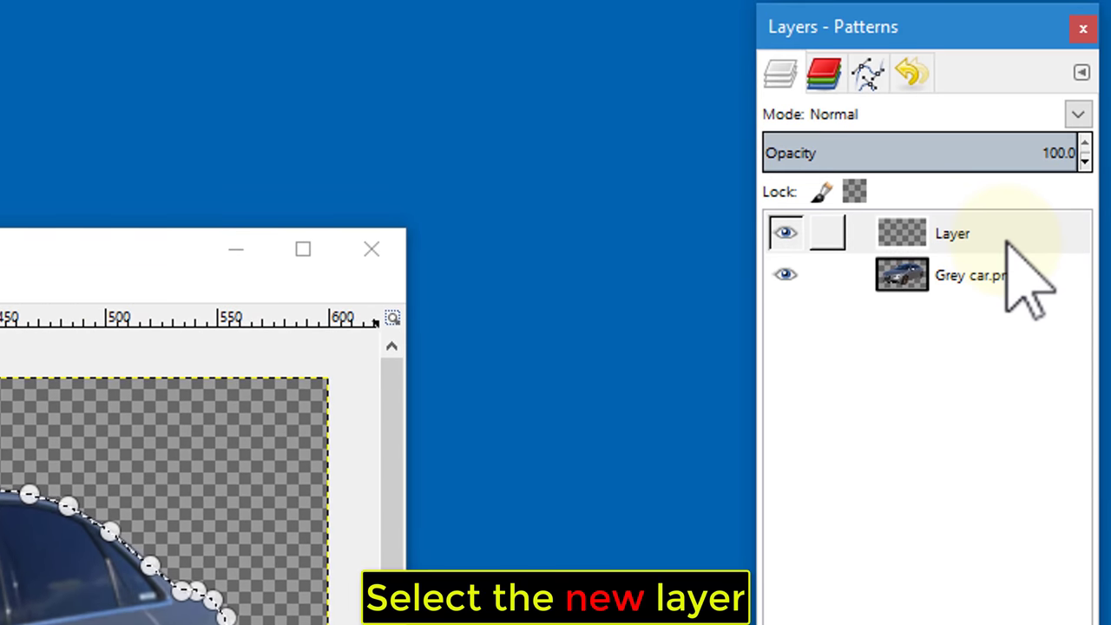
- Set the new Layer's blending mode to Overlay
click(1006, 238)
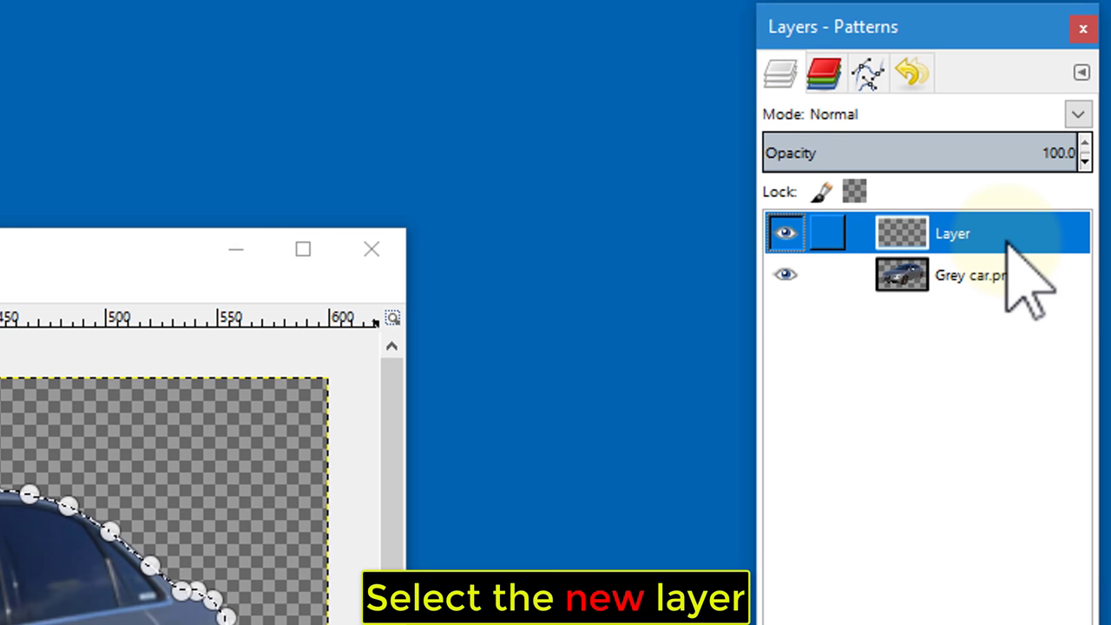
click(1078, 116)
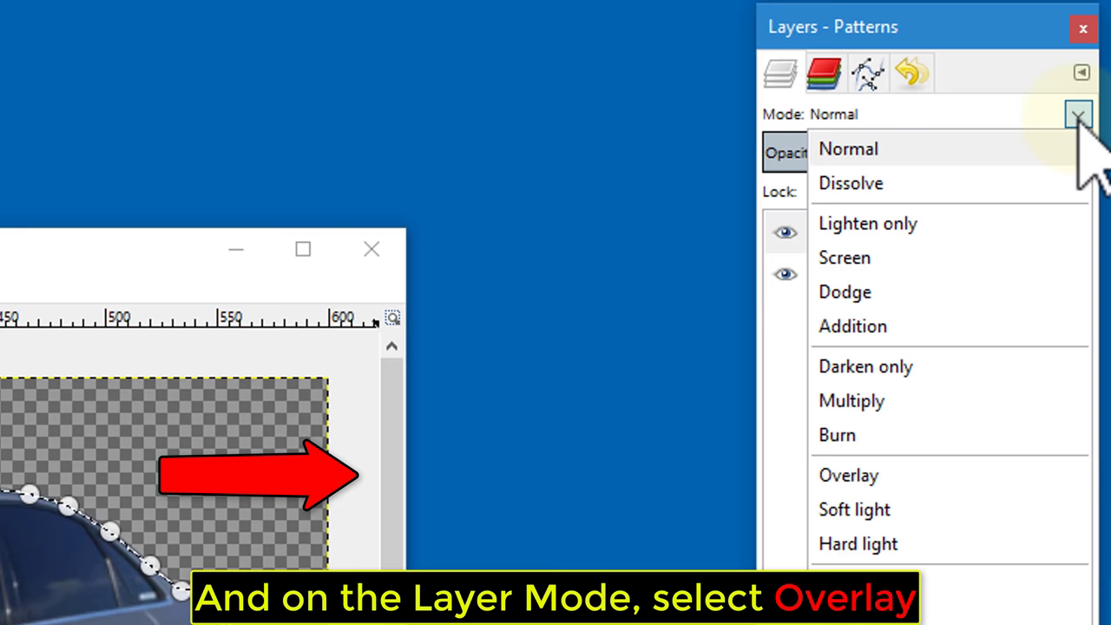
click(937, 482)
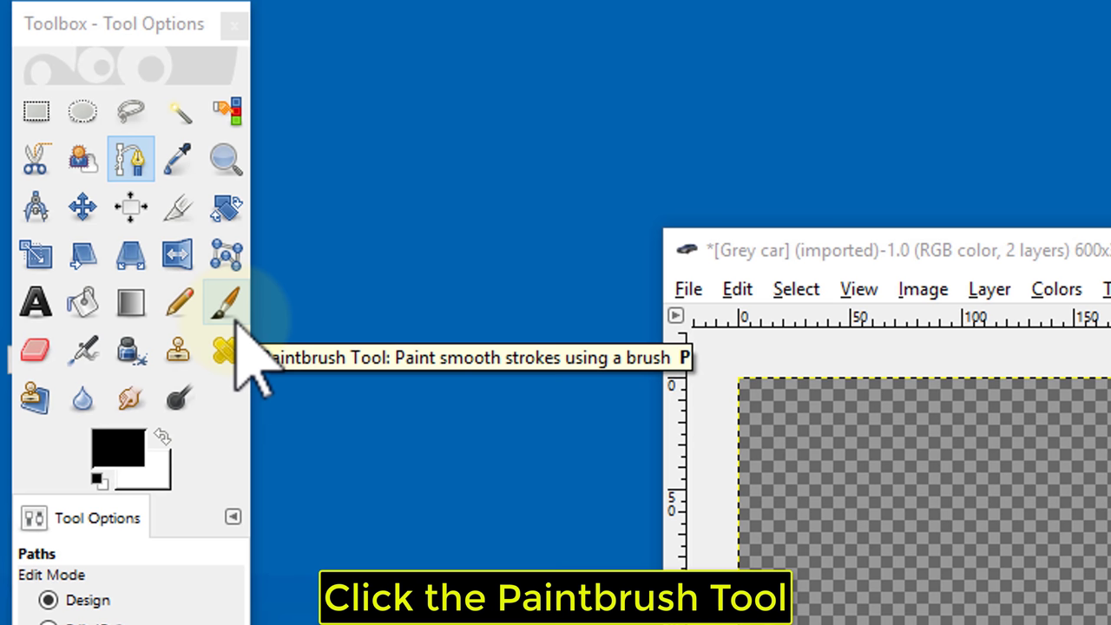
- Choose the Paintbrush and set the foreground colour to pure blue 0000ff
click(225, 304)
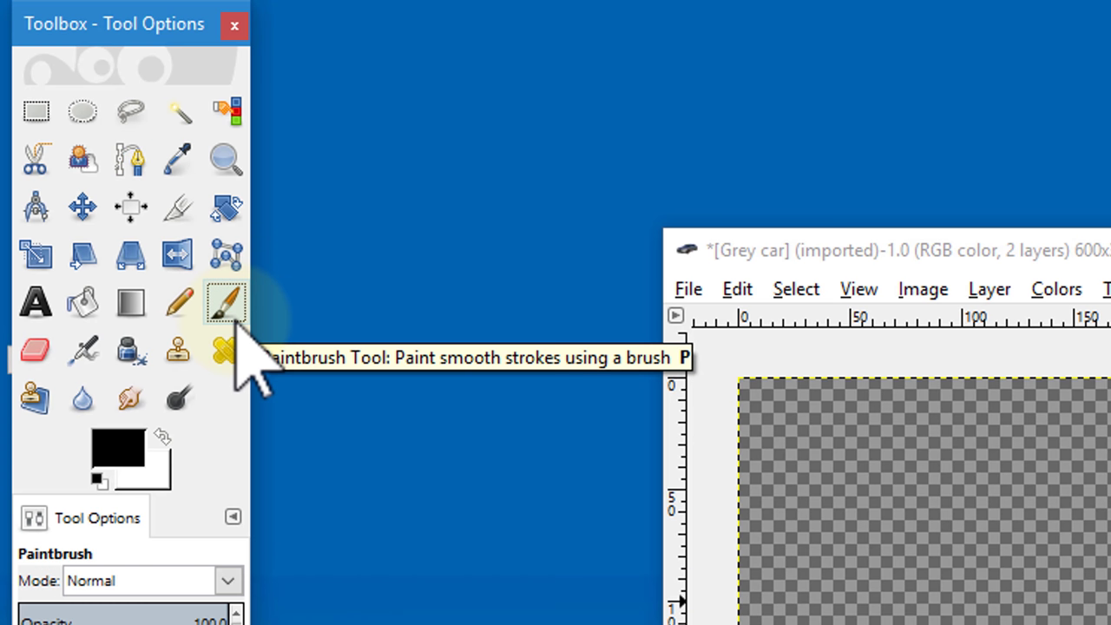
click(118, 460)
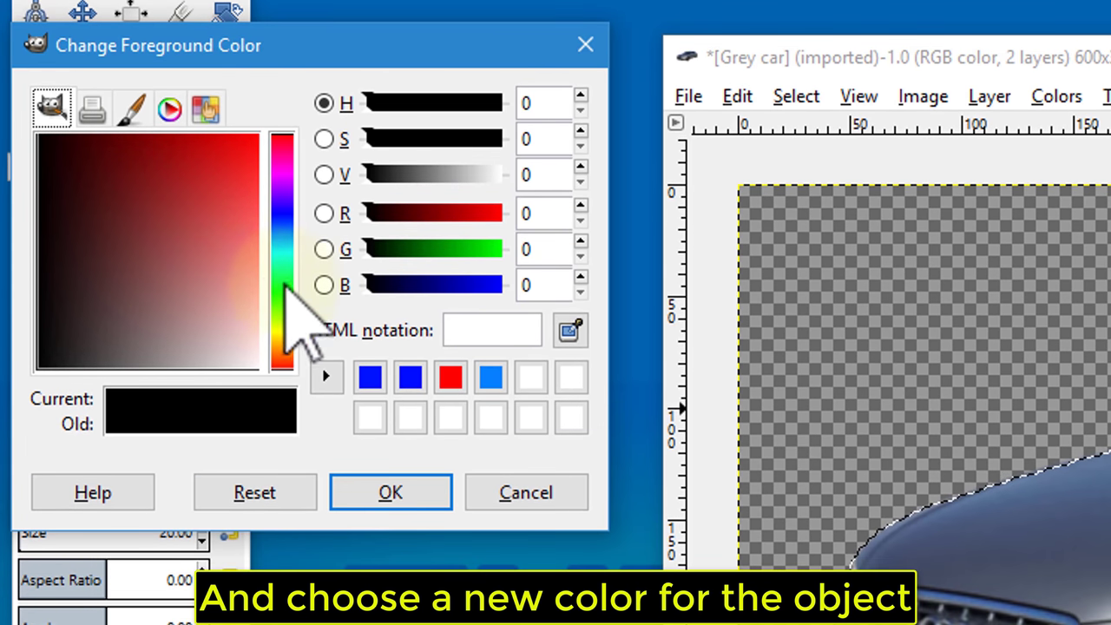
click(283, 208)
drag(288, 211, 284, 216)
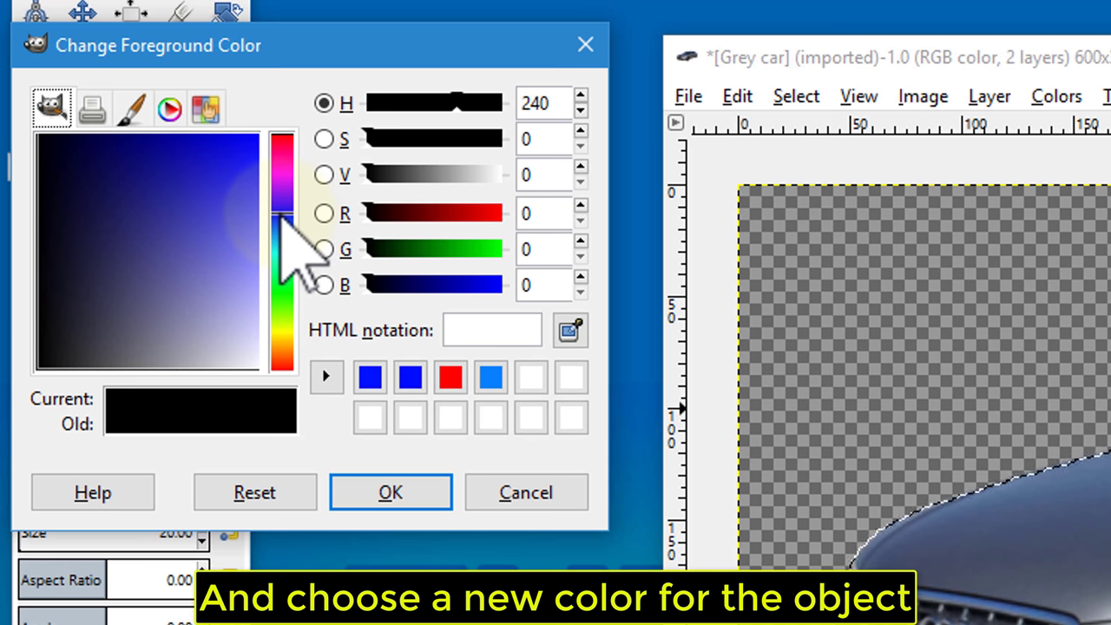
drag(240, 186, 261, 135)
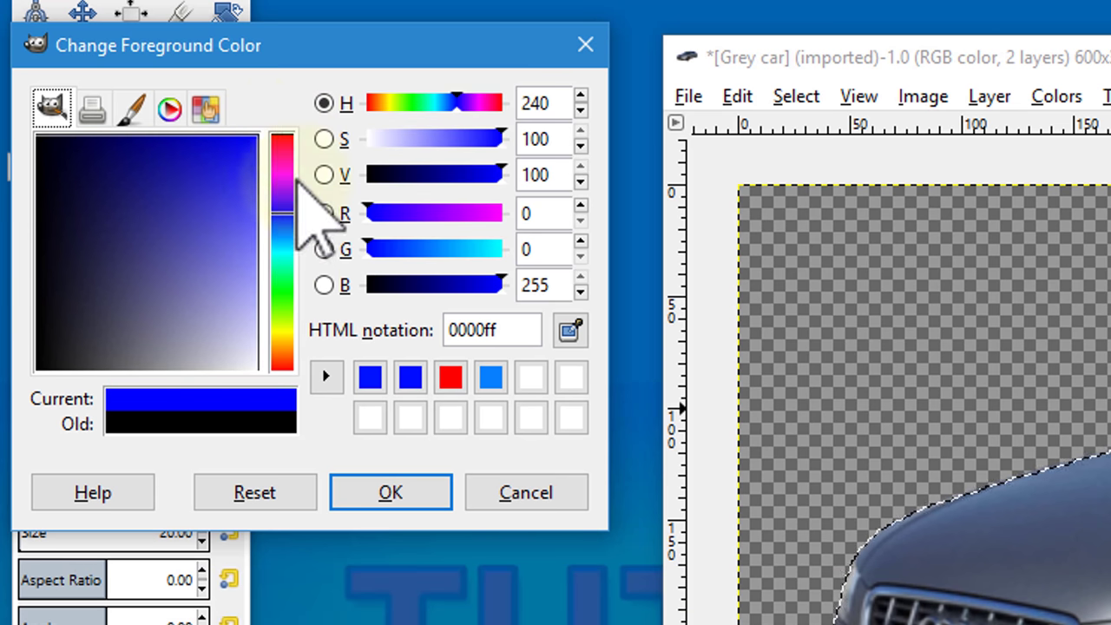
click(434, 490)
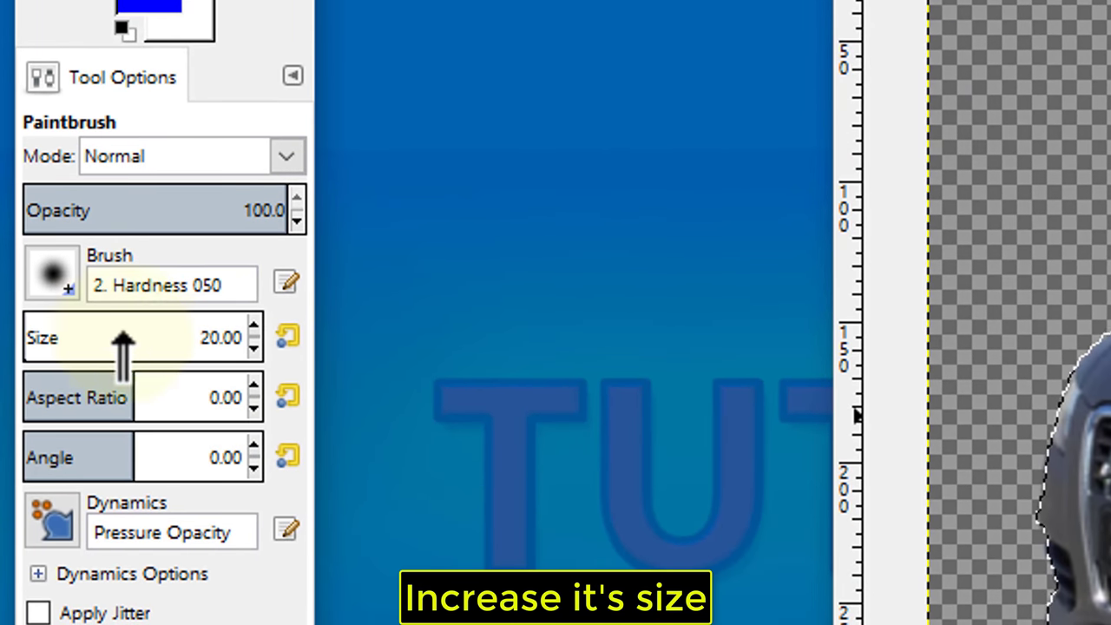
- Set brush size to about 102 and paint the car body blue on the Overlay layer
drag(39, 347, 52, 347)
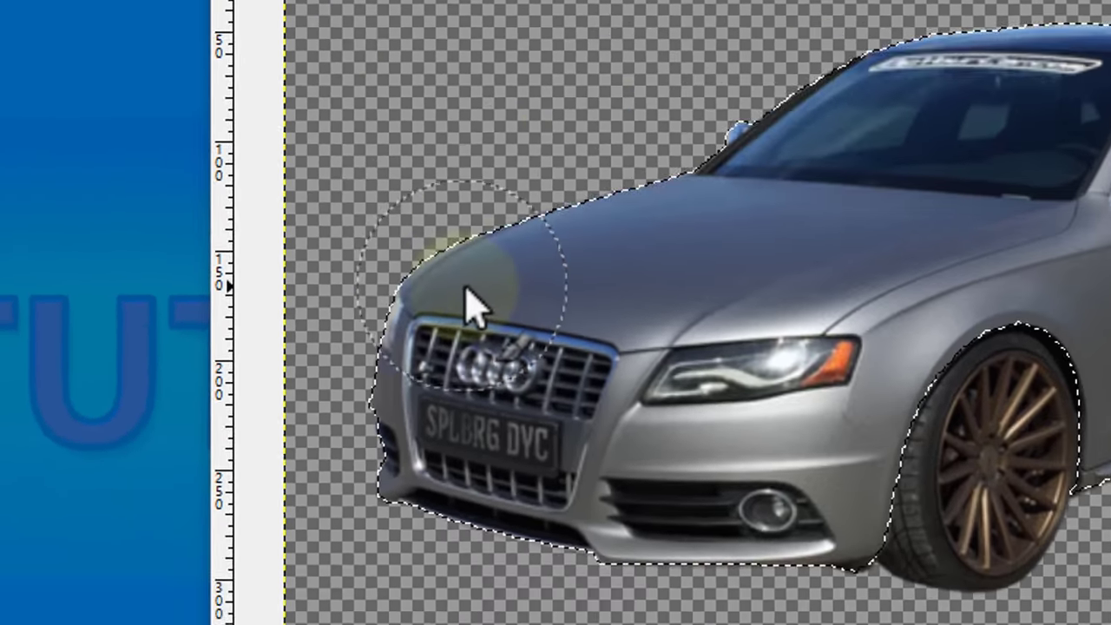
drag(186, 221, 96, 269)
mouse_move(92, 373)
mouse_down()
mouse_move(141, 408)
mouse_move(312, 390)
mouse_move(168, 218)
mouse_move(530, 382)
mouse_move(557, 459)
mouse_move(613, 396)
mouse_move(428, 169)
mouse_move(577, 102)
mouse_move(489, 156)
mouse_move(1070, 144)
mouse_move(1004, 217)
mouse_move(681, 382)
mouse_up()
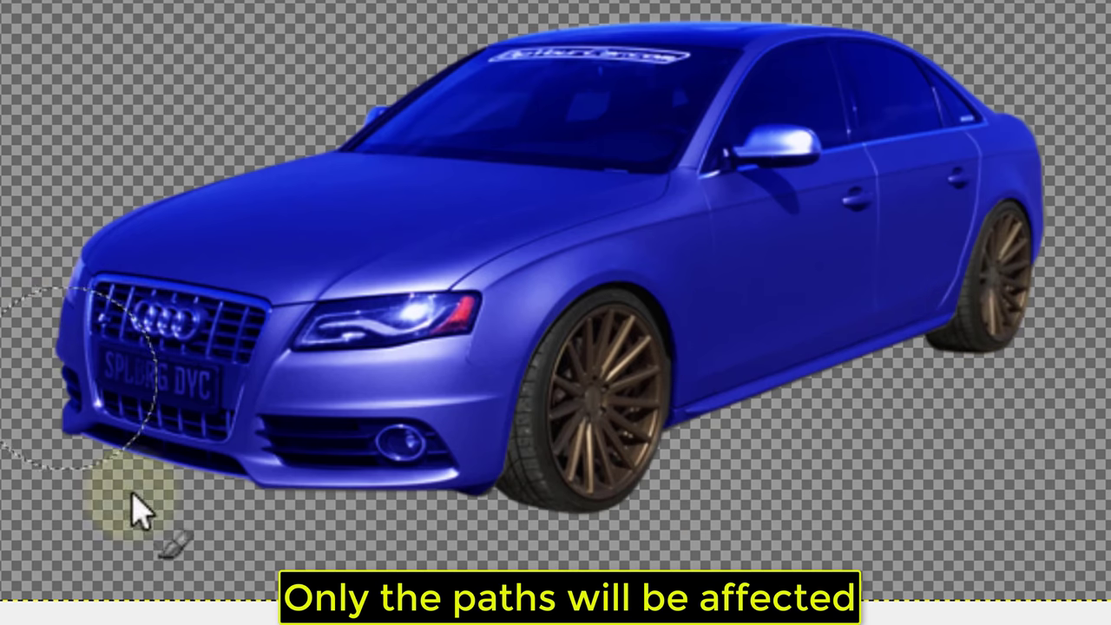
key(ctrl+Return)
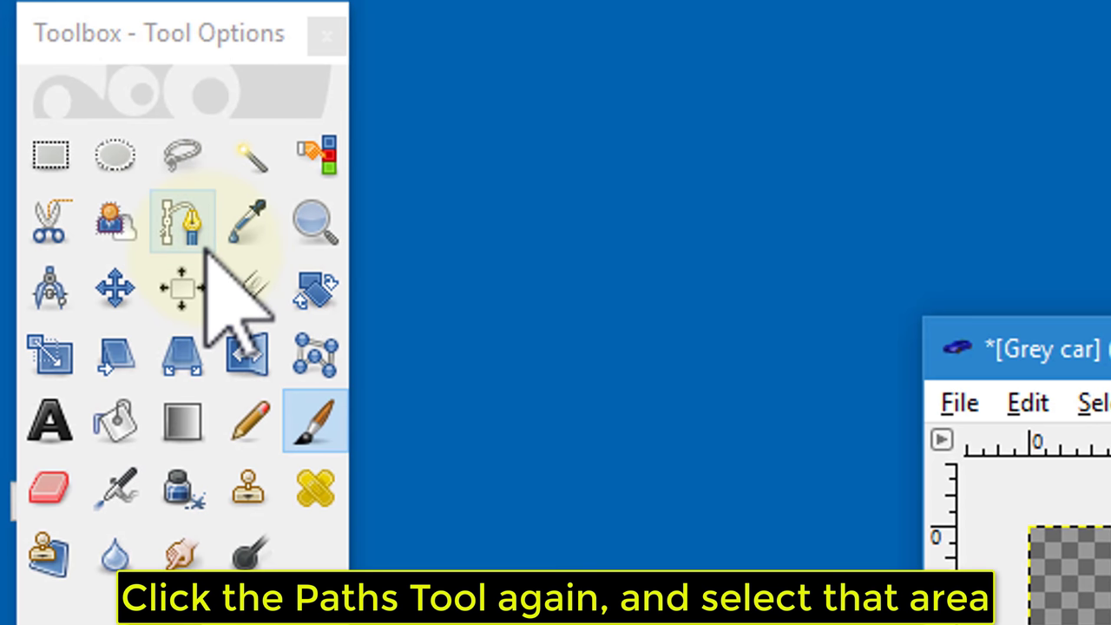
- Trace a closed path of anchors around the car's windshield
click(204, 247)
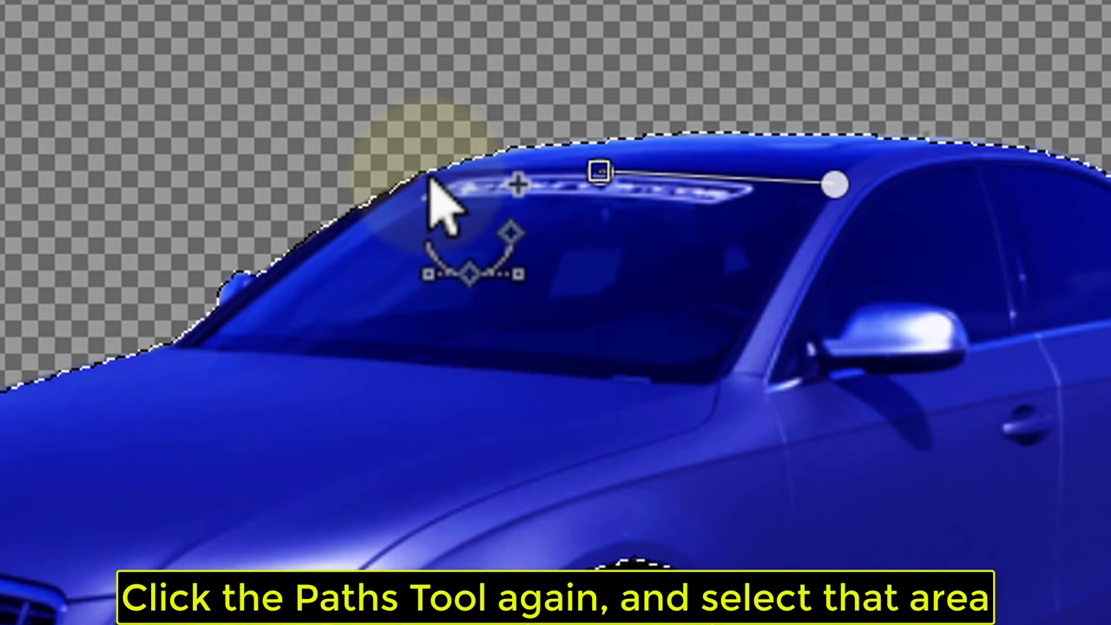
click(367, 215)
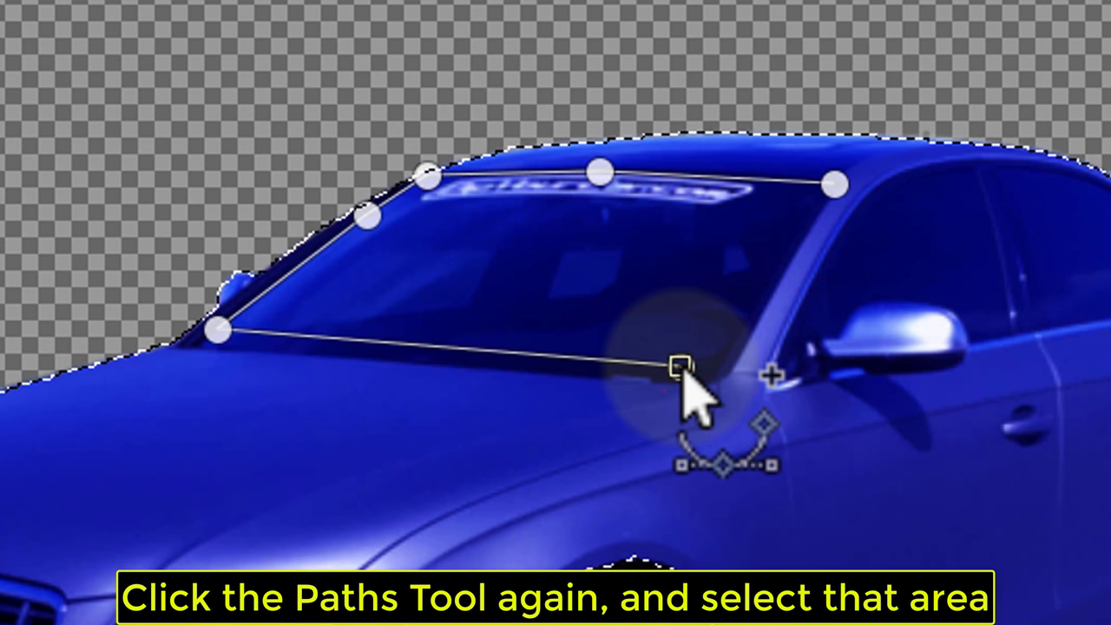
click(741, 320)
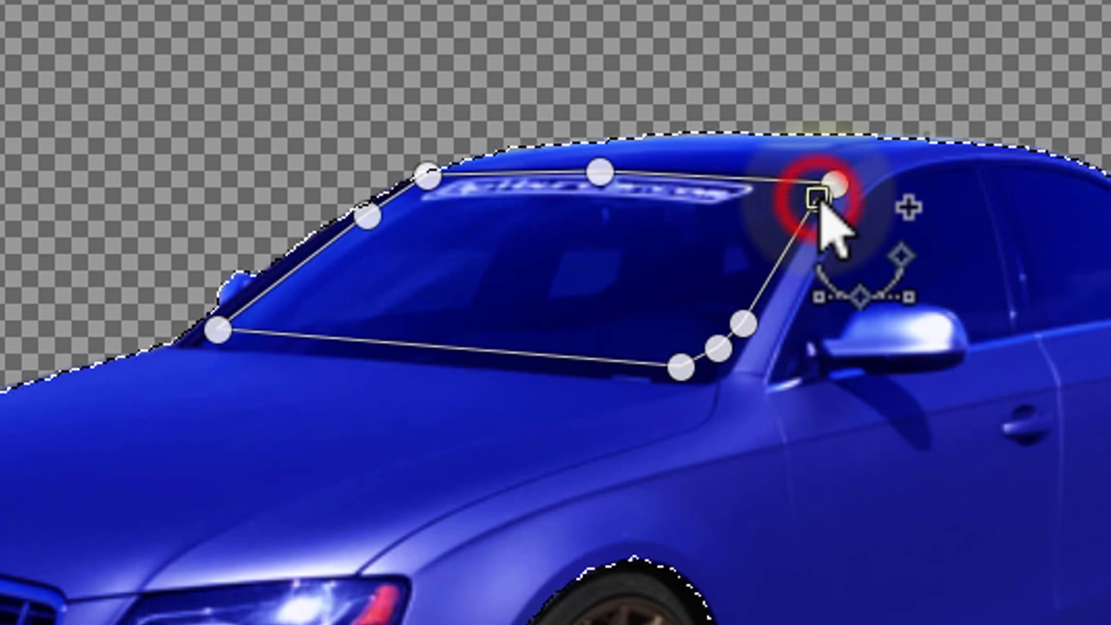
key(ctrl+Return)
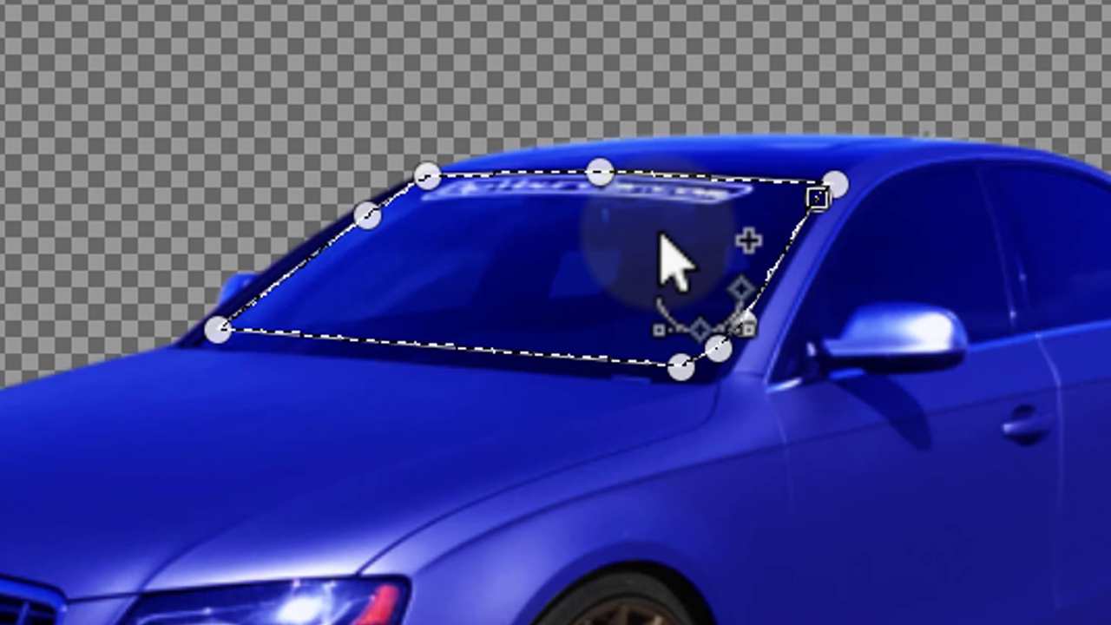
- Convert the windshield path into a selection via Select > From Path
right_click(551, 230)
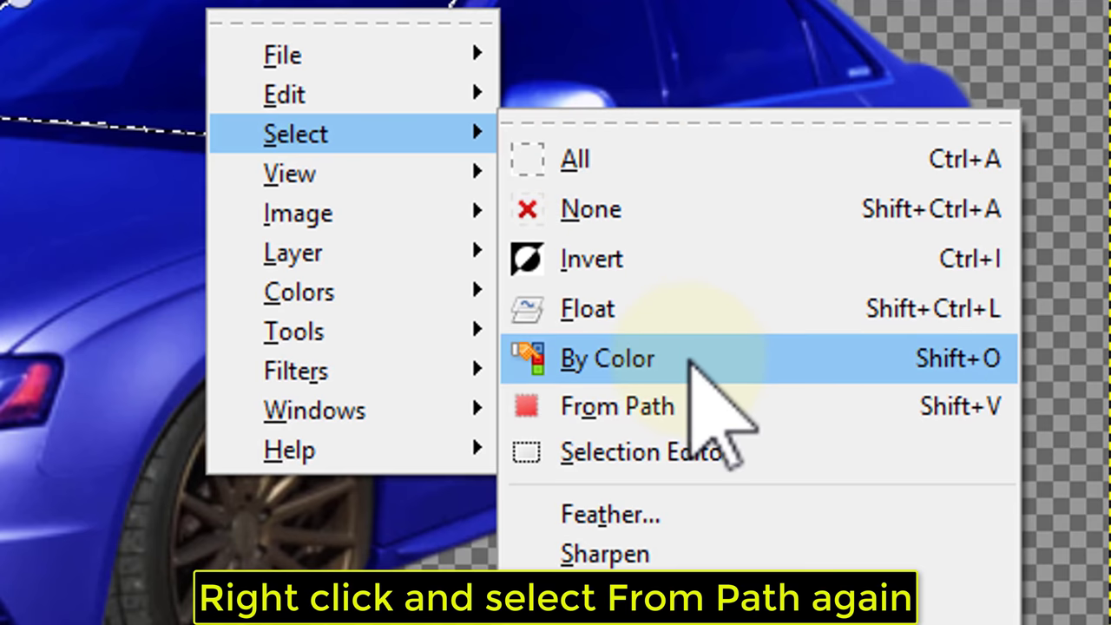
click(704, 406)
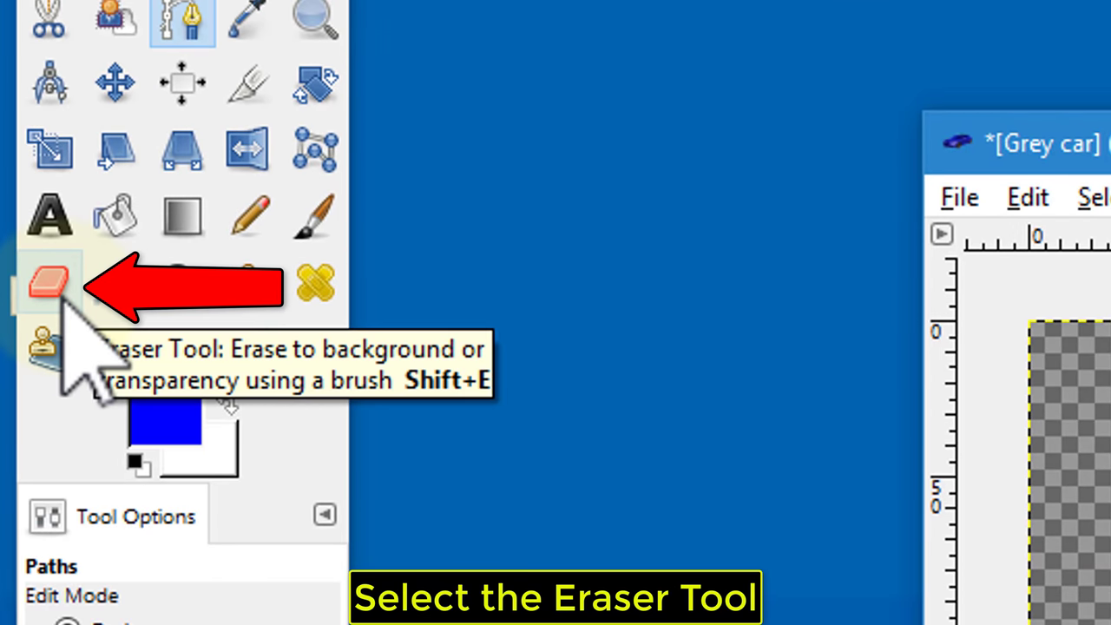
- Erase the blue Overlay paint from the windshield to reveal the original dark glass
click(52, 284)
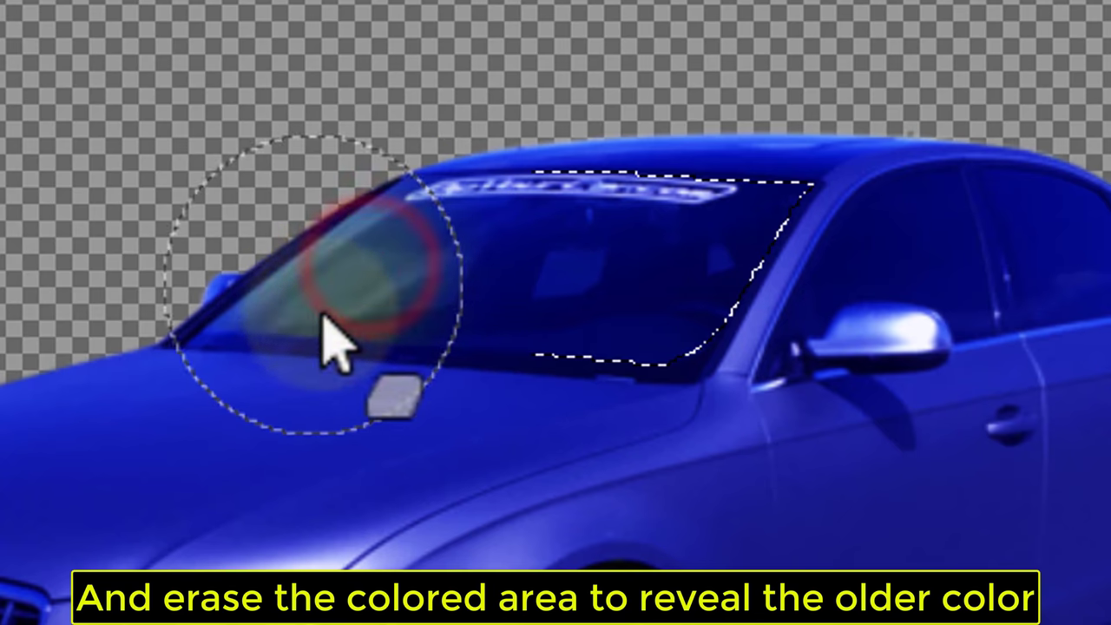
drag(330, 339, 570, 144)
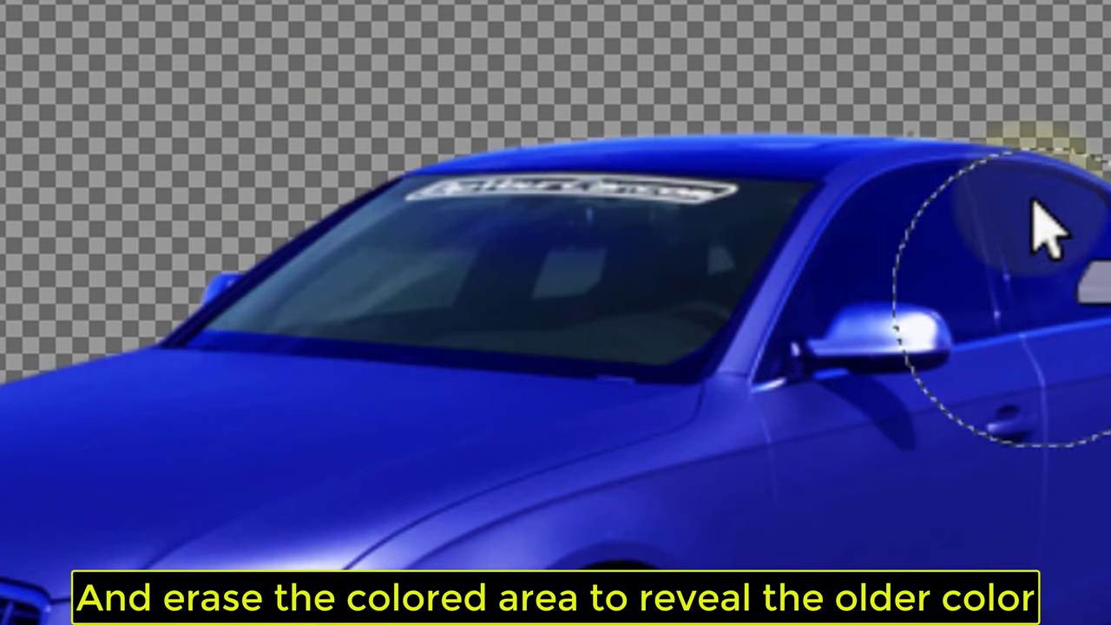